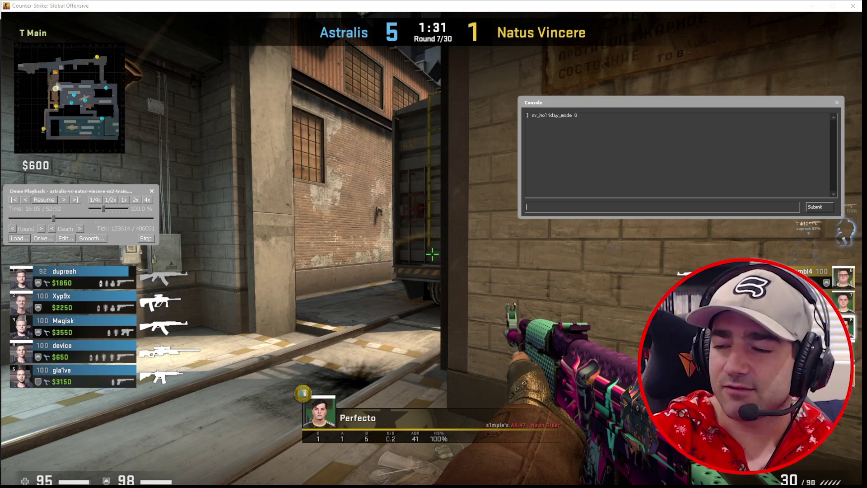
Step: Run the console command mirv_cvar_unhide_all to unlock the hidden console variables
{"action": "type", "text": "mirv"}
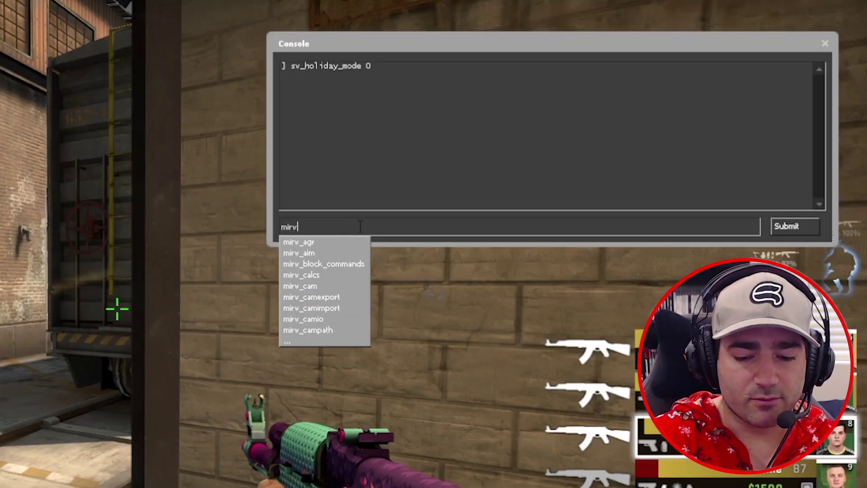
{"action": "type", "text": "_cvar_u"}
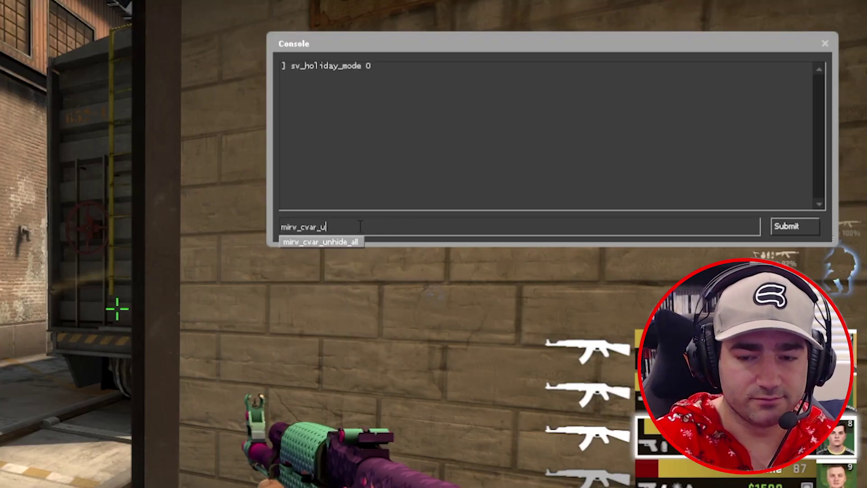
{"action": "type", "text": "nhide_all"}
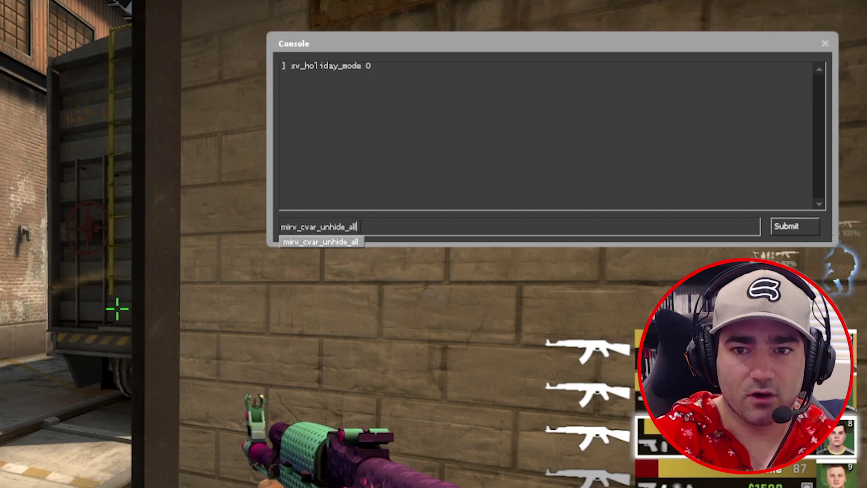
{"action": "key", "text": "Return"}
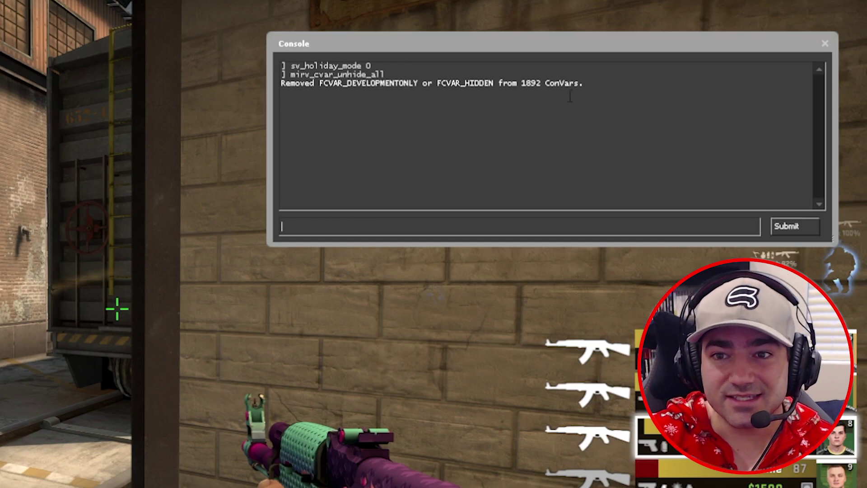
{"action": "double_click", "coordinate": [533, 85]}
{"action": "left_click", "coordinate": [534, 90]}
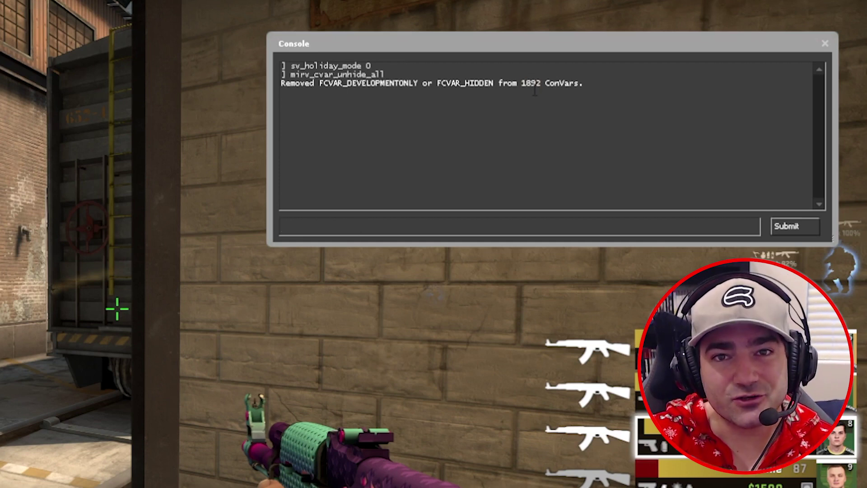
Step: Enable cheats for the demo with the console command sv_cheats 1
{"action": "left_click", "coordinate": [465, 232]}
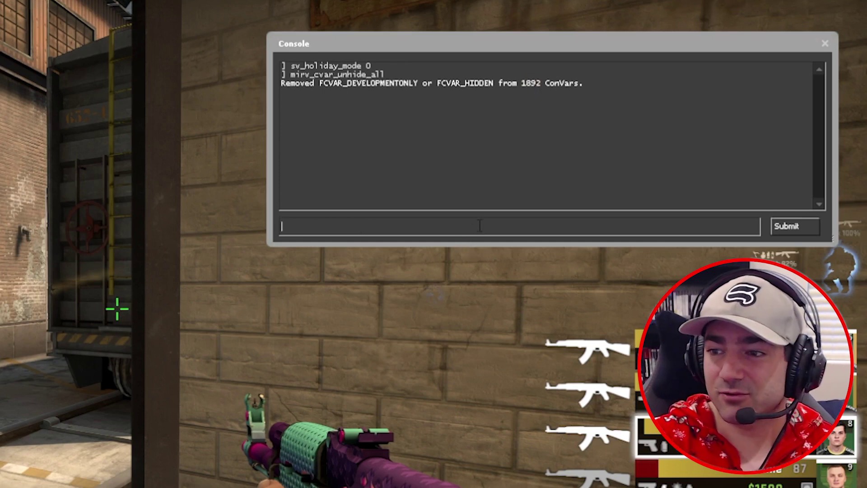
{"action": "type", "text": "sv_chearts"}
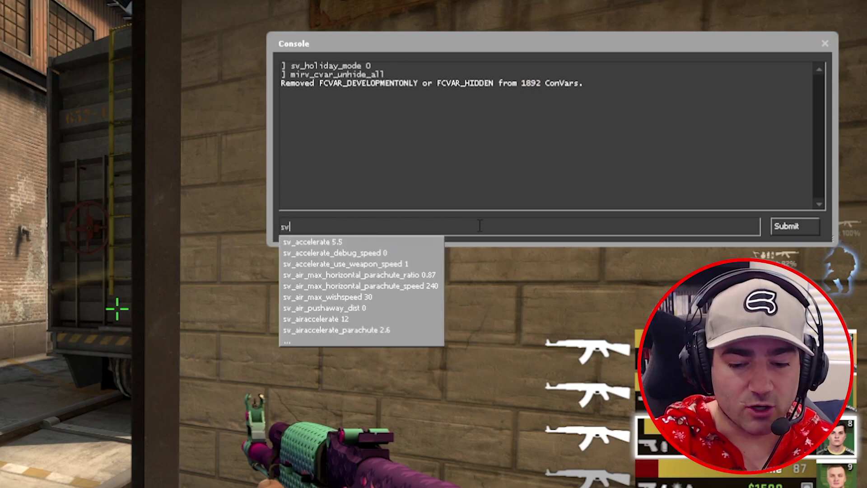
{"action": "key", "text": "BackSpace"}
{"action": "key", "text": "BackSpace"}
{"action": "key", "text": "BackSpace"}
{"action": "key", "text": "BackSpace"}
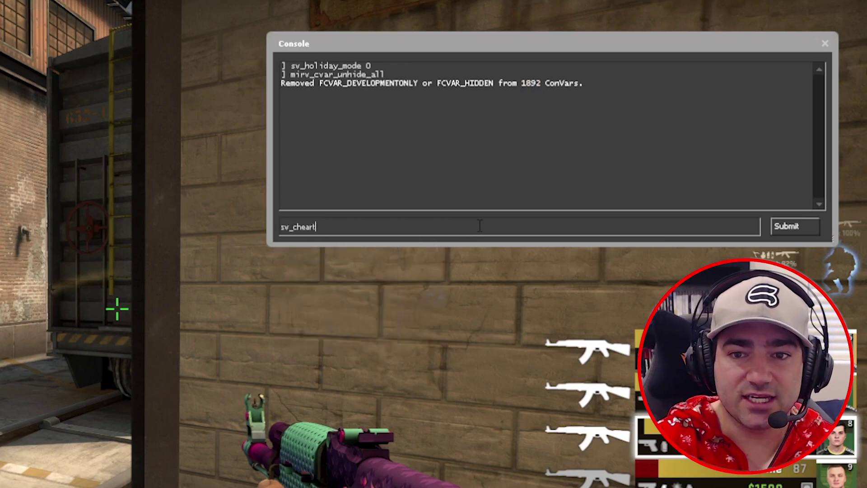
{"action": "type", "text": "ts 1"}
{"action": "key", "text": "Return"}
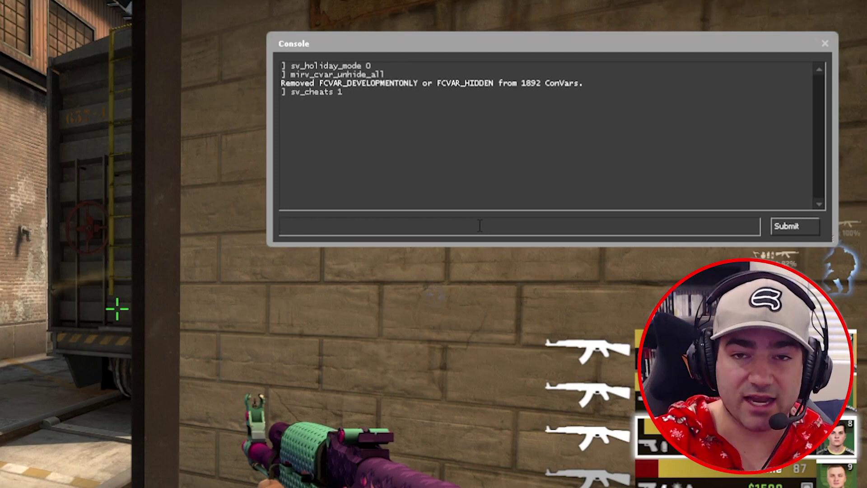
Step: Suppress the flashbang effect material by running mat_suppress "effects/flashbang.vmt" in the console
{"action": "type", "text": "mat"}
{"action": "type", "text": "_s"}
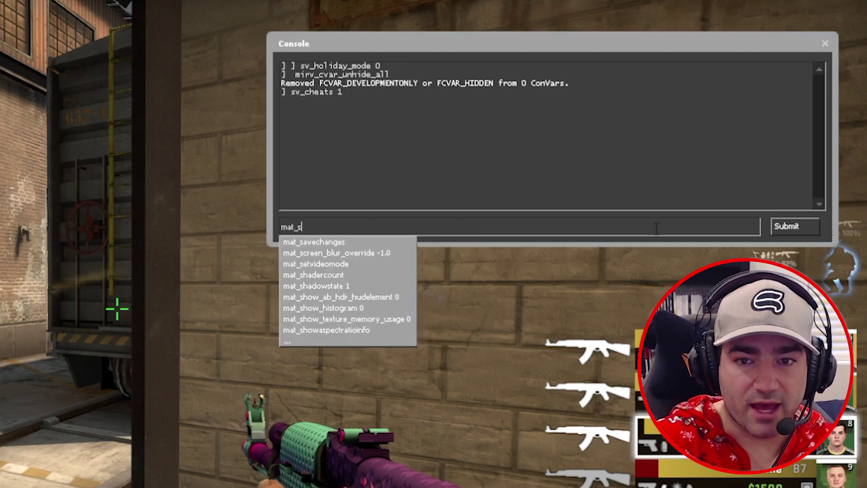
{"action": "type", "text": "uppress \""}
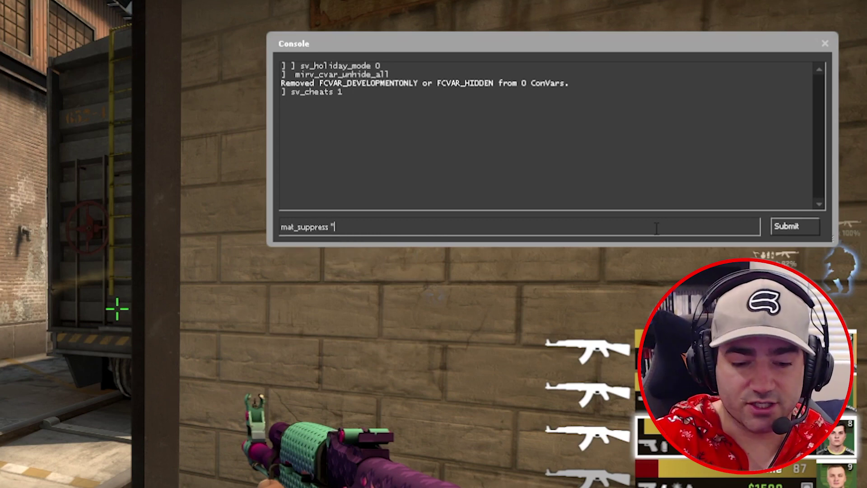
{"action": "type", "text": "erf"}
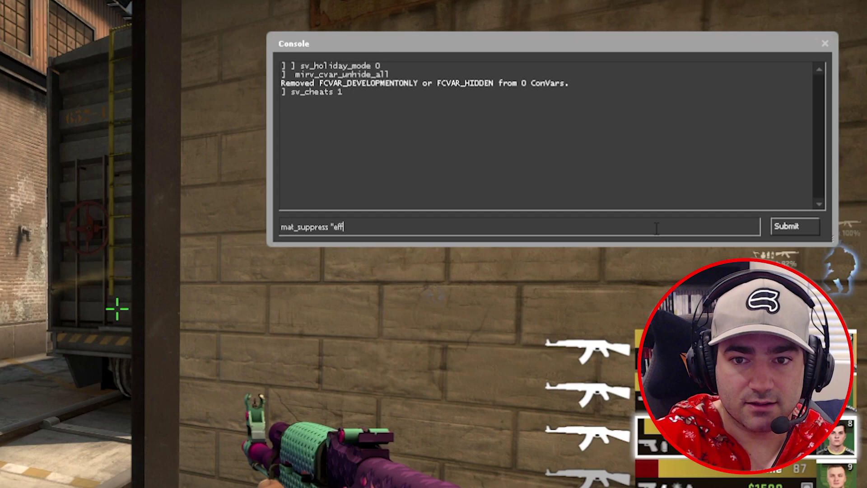
{"action": "type", "text": "ects/"}
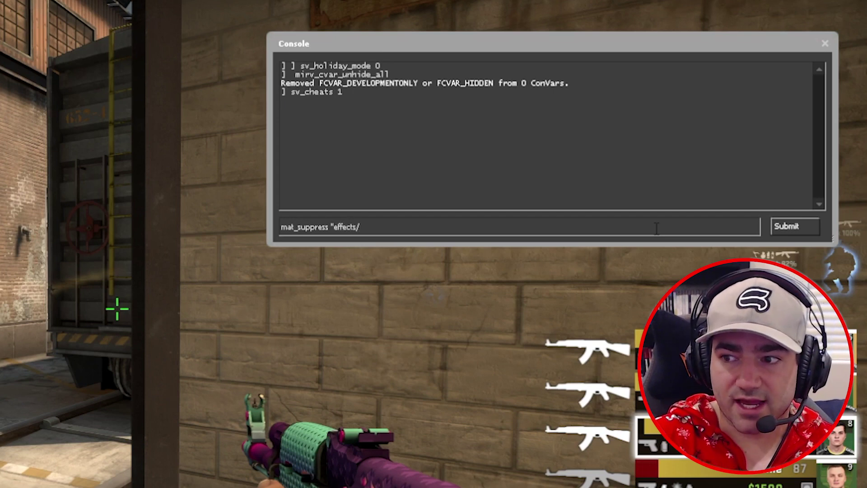
{"action": "type", "text": "flashbang."}
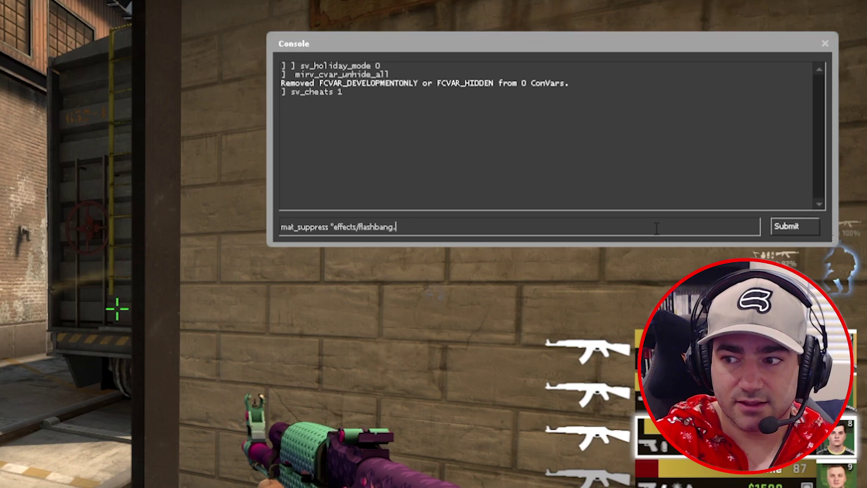
{"action": "type", "text": "vmt\""}
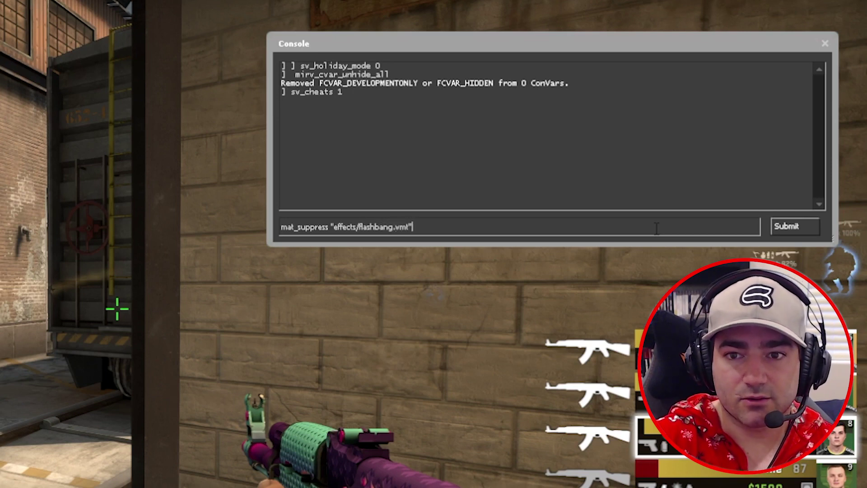
{"action": "key", "text": "Return"}
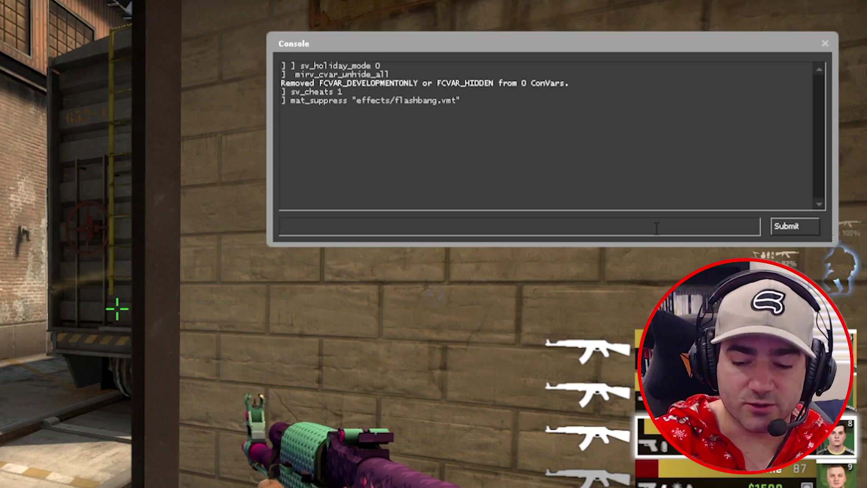
Step: Reuse the previous console command to suppress the white flash material as well: mat_suppress "effects/flashbang_white.vmt"
{"action": "key", "text": "Up"}
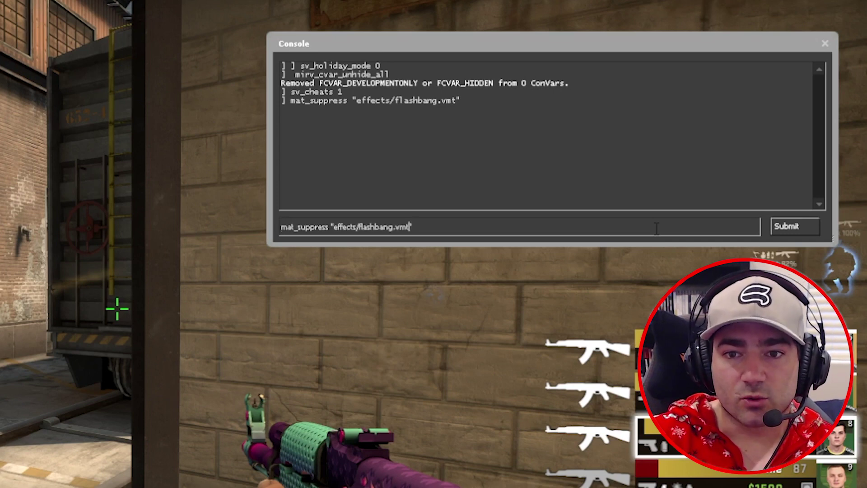
{"action": "key", "text": "Left"}
{"action": "key", "text": "Left"}
{"action": "key", "text": "Left"}
{"action": "key", "text": "Left"}
{"action": "key", "text": "Left"}
{"action": "key", "text": "Left"}
{"action": "key", "text": "Left"}
{"action": "key", "text": "Left"}
{"action": "key", "text": "Left"}
{"action": "key", "text": "Left"}
{"action": "key", "text": "Left"}
{"action": "key", "text": "Right"}
{"action": "key", "text": "Right"}
{"action": "key", "text": "Right"}
{"action": "key", "text": "Right"}
{"action": "key", "text": "Right"}
{"action": "key", "text": "Right"}
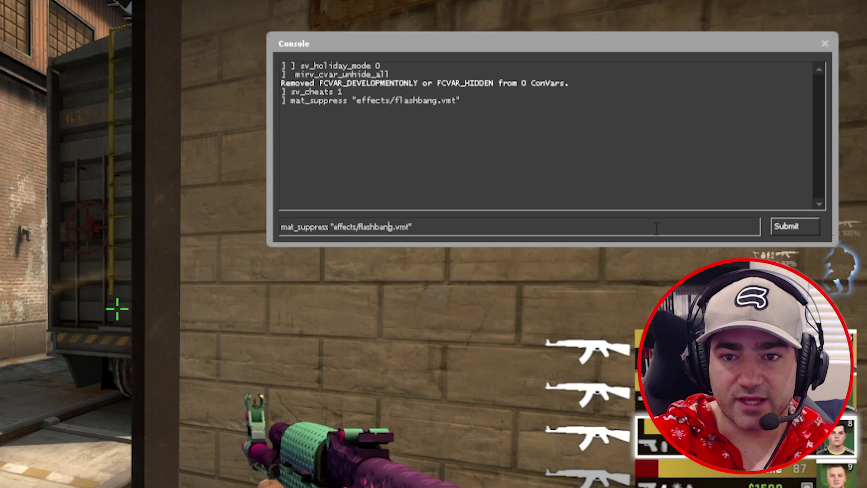
{"action": "type", "text": "_white"}
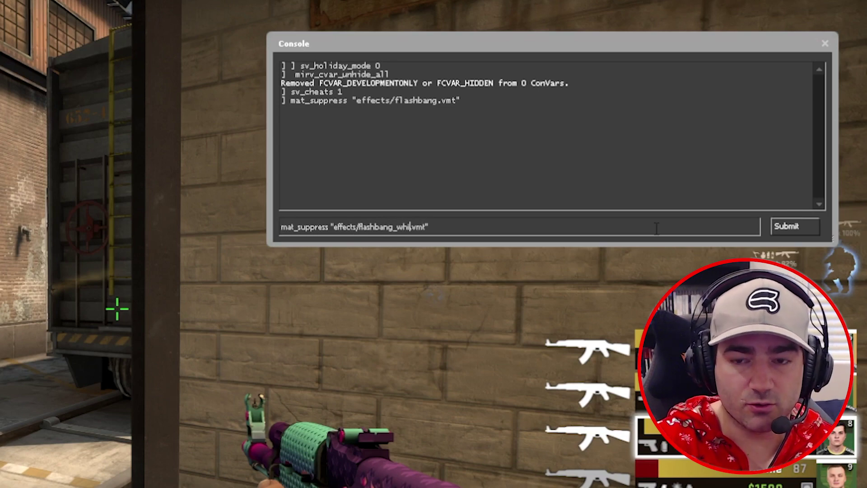
{"action": "key", "text": "Return"}
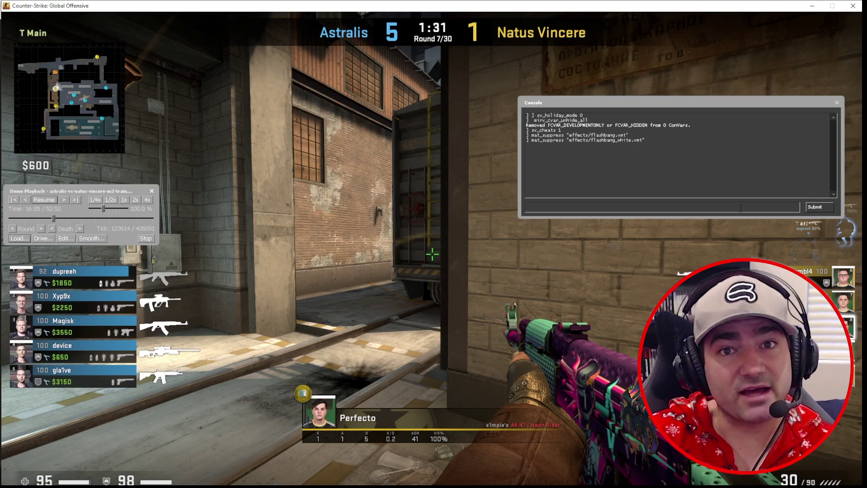
Step: Close the console and play the demo on to 16:08, pausing it there
{"action": "key", "text": "grave"}
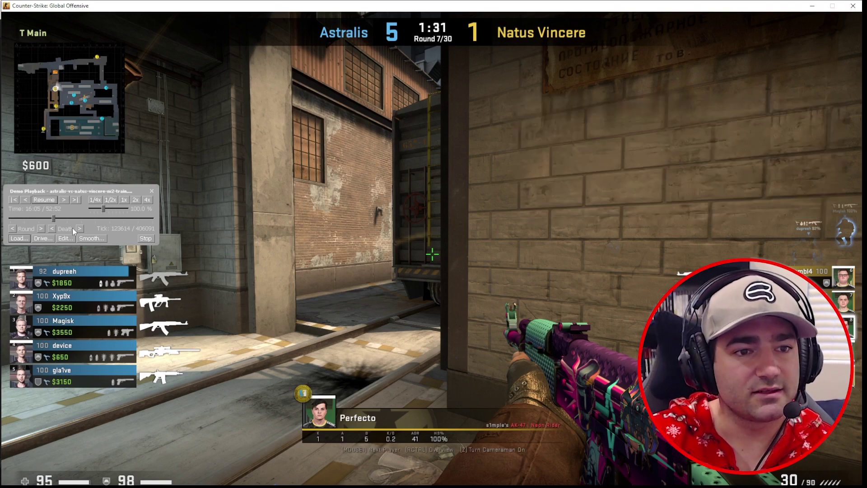
{"action": "left_click", "coordinate": [51, 203]}
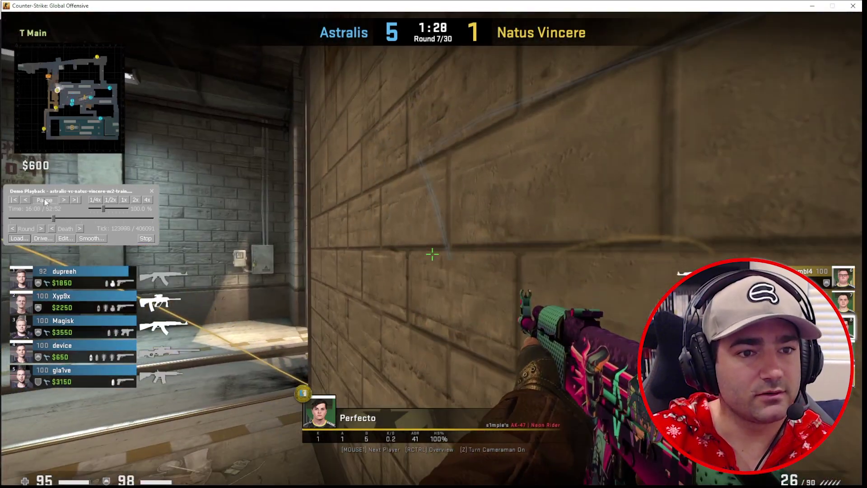
{"action": "left_click", "coordinate": [50, 202]}
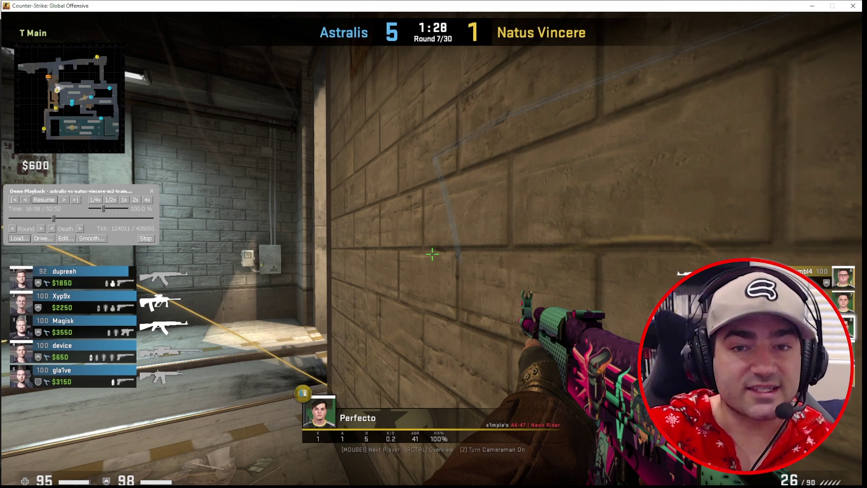
Step: Reopen the console and empty its output with the clear command
{"action": "key", "text": "grave"}
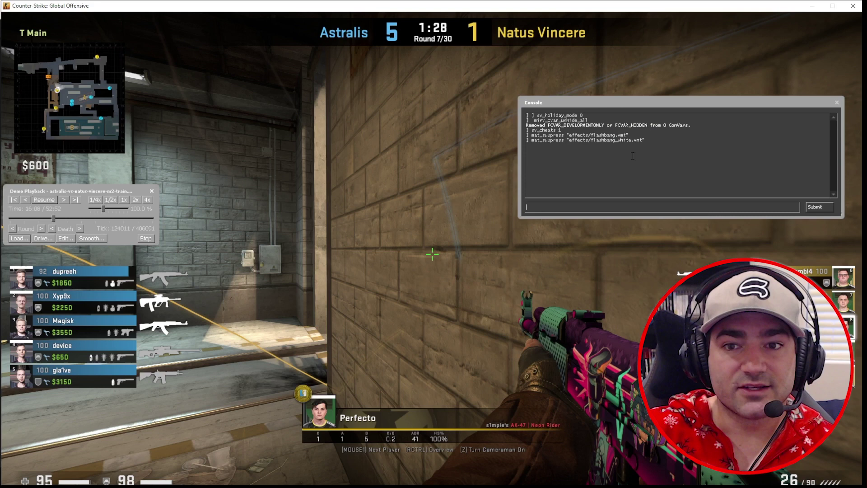
{"action": "left_click_drag", "start_coordinate": [576, 144], "coordinate": [532, 115]}
{"action": "left_click", "coordinate": [582, 206]}
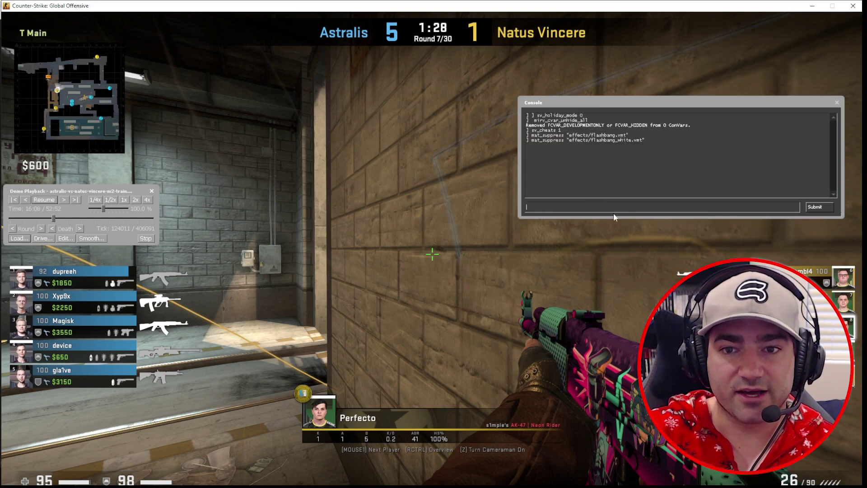
{"action": "type", "text": "clea"}
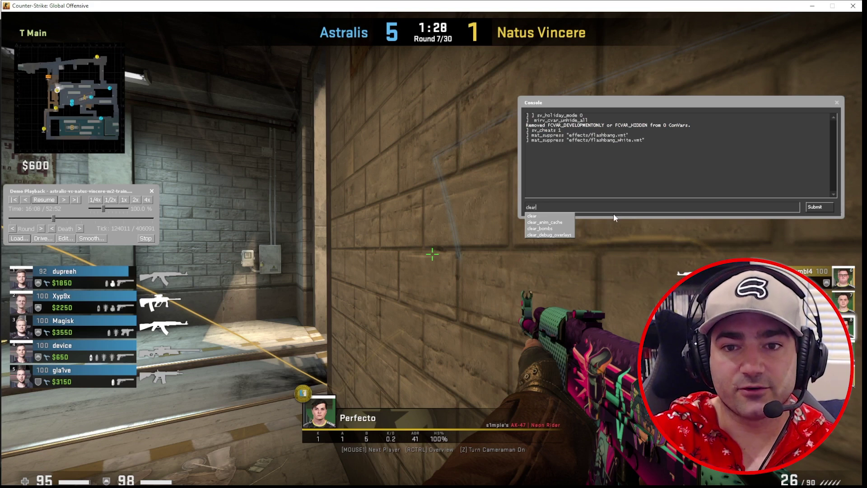
{"action": "type", "text": "r"}
{"action": "key", "text": "Return"}
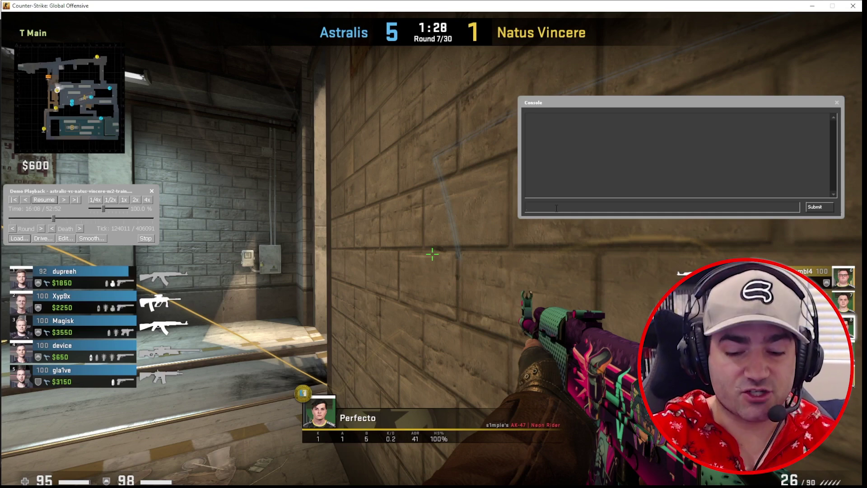
Step: Add a baseFX recording stream named base with the command mirv_streams add baseFX base
{"action": "type", "text": "mirv_"}
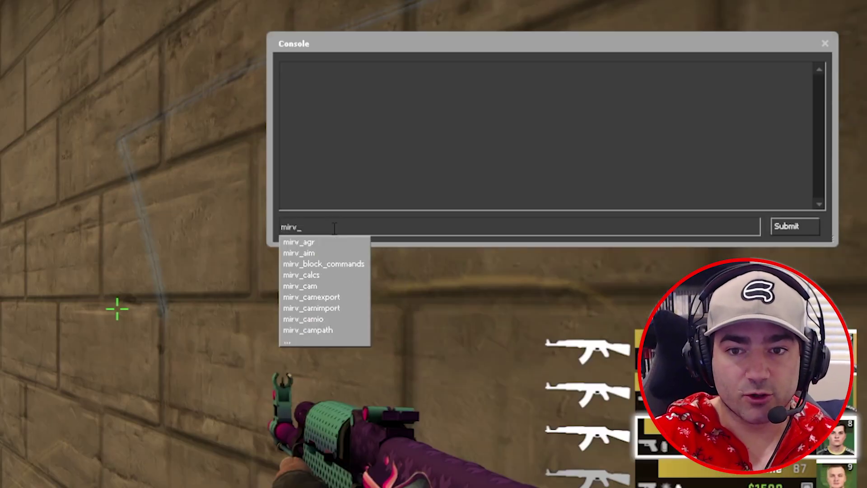
{"action": "type", "text": "streams "}
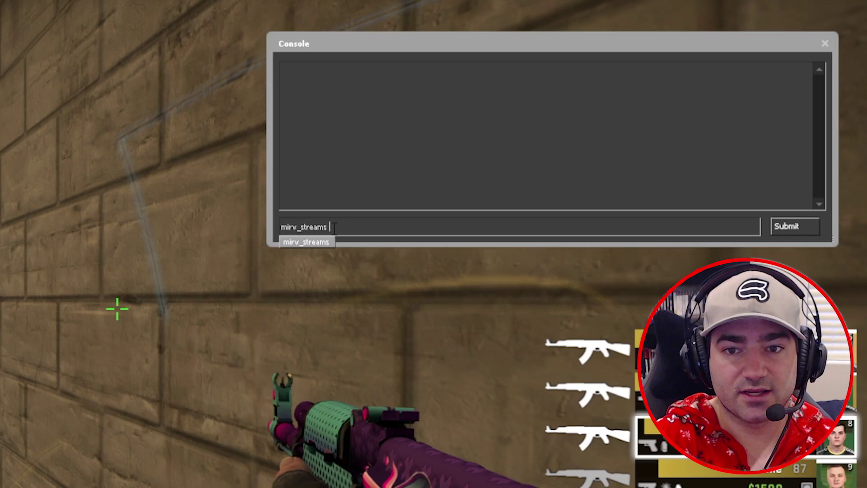
{"action": "type", "text": "add baseFX"}
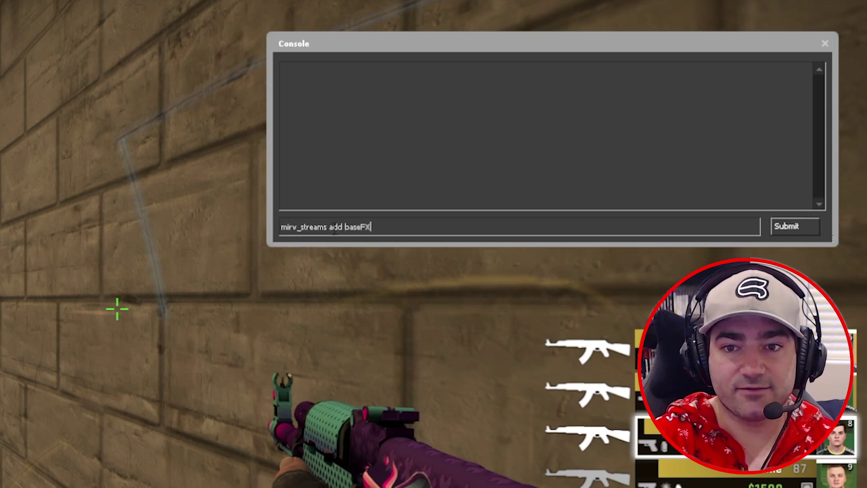
{"action": "type", "text": " baser"}
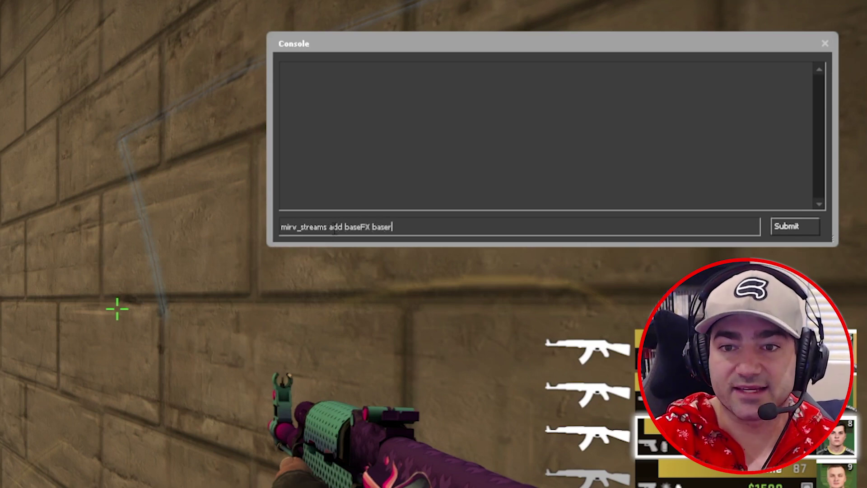
{"action": "key", "text": "BackSpace"}
{"action": "key", "text": "Return"}
Step: List the existing streams with mirv_streams print and examine the entry for the base stream
{"action": "type", "text": "m"}
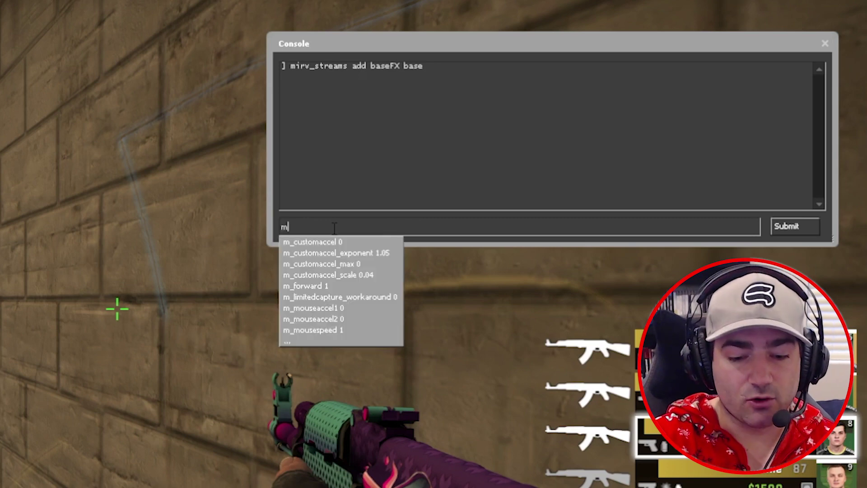
{"action": "type", "text": "irv_streams "}
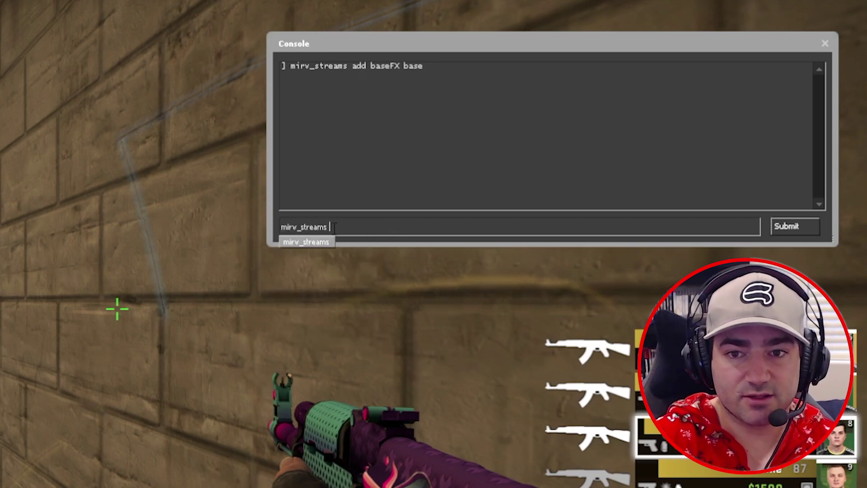
{"action": "type", "text": "print"}
{"action": "key", "text": "Return"}
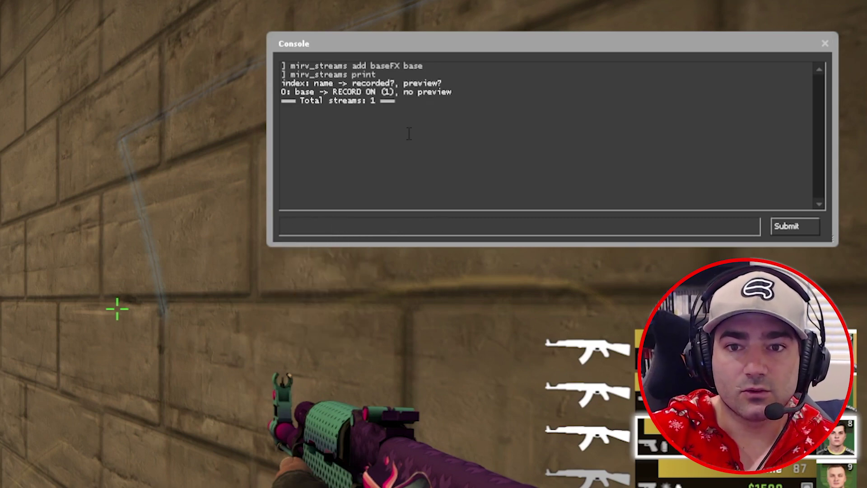
{"action": "left_click_drag", "start_coordinate": [281, 92], "coordinate": [308, 93]}
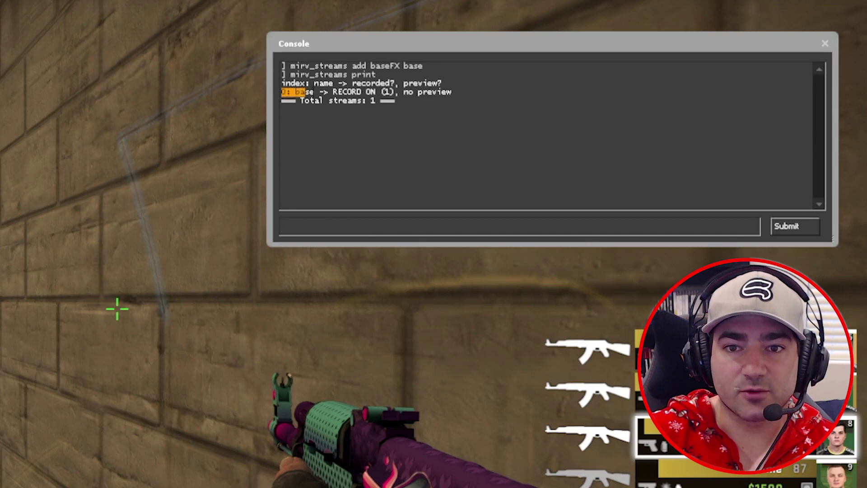
Step: Hide the flashbang material in the base stream with the command mirv_streams edit base actionFilter add effects/flashbang noDraw
{"action": "left_click", "coordinate": [366, 194]}
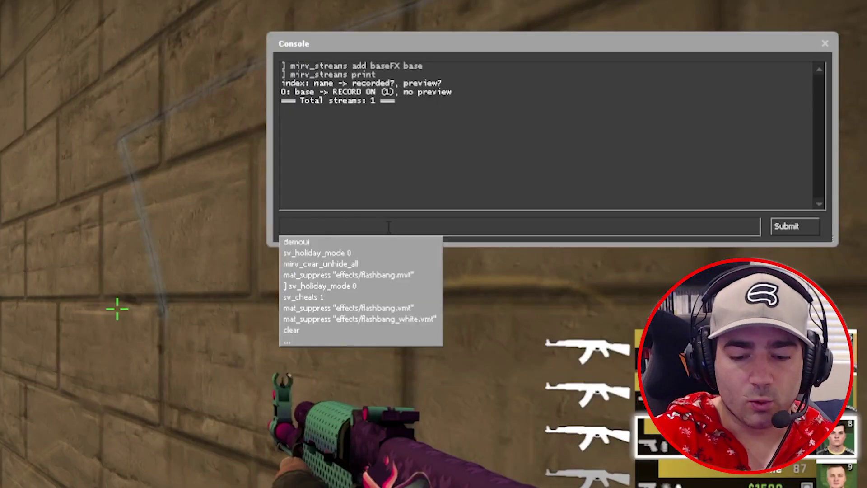
{"action": "type", "text": "mirv_streams "}
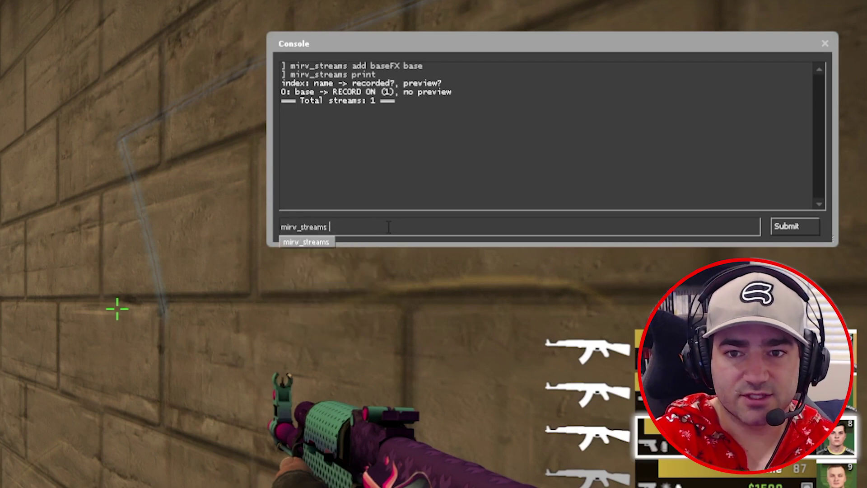
{"action": "type", "text": "edit base ac"}
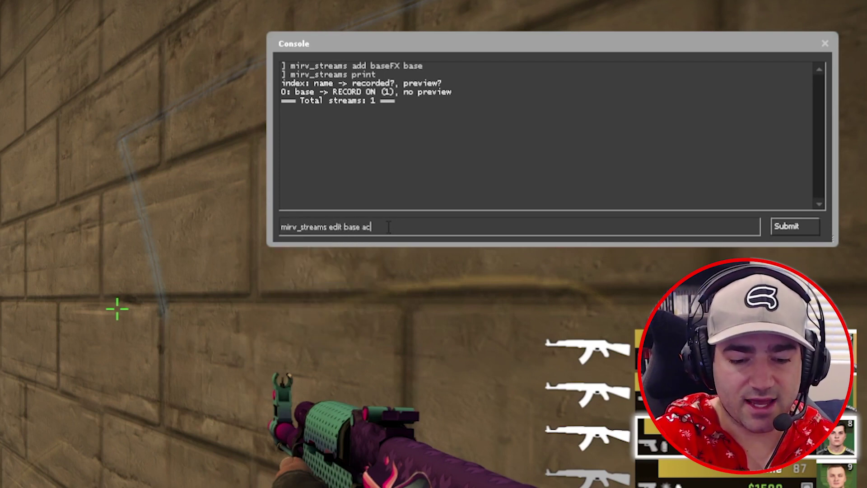
{"action": "type", "text": "tionFilter"}
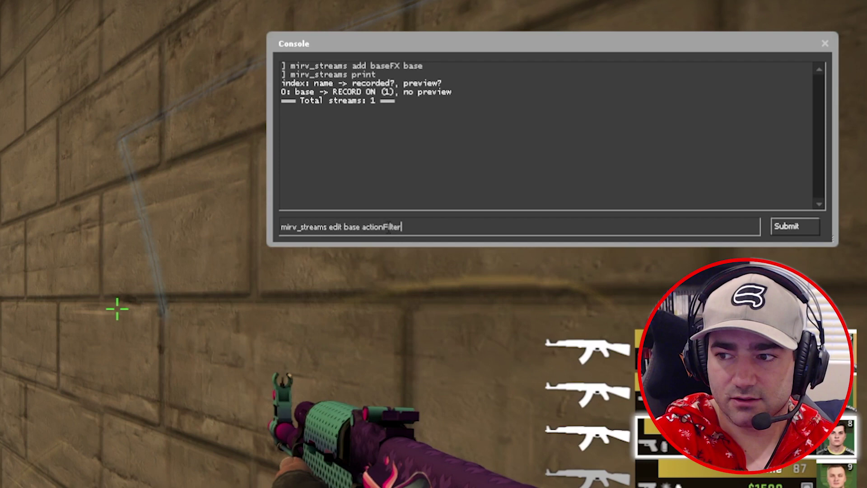
{"action": "type", "text": " add ef"}
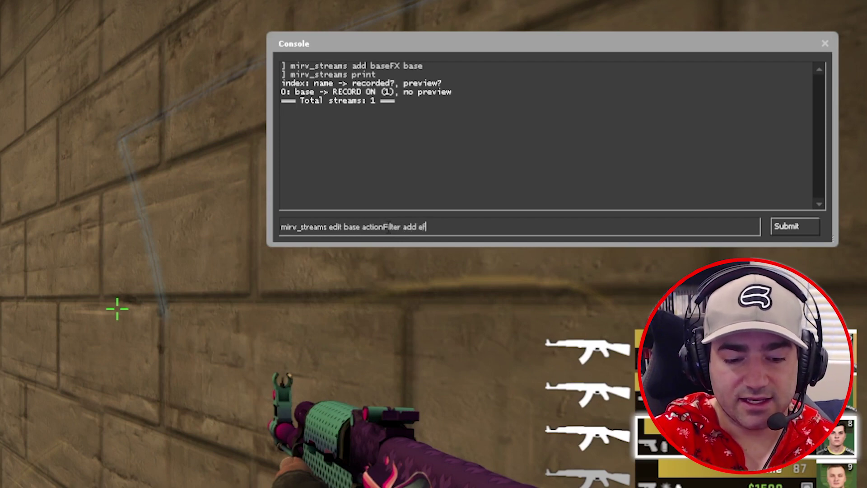
{"action": "type", "text": "fects/"}
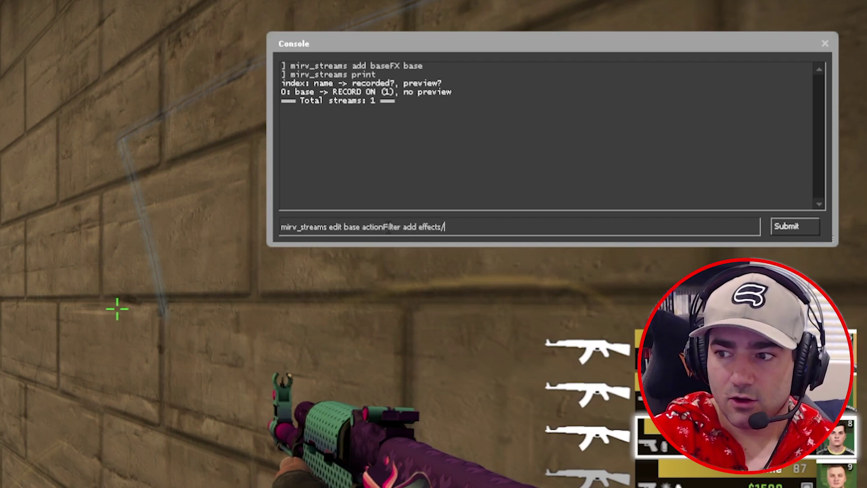
{"action": "type", "text": "flashb"}
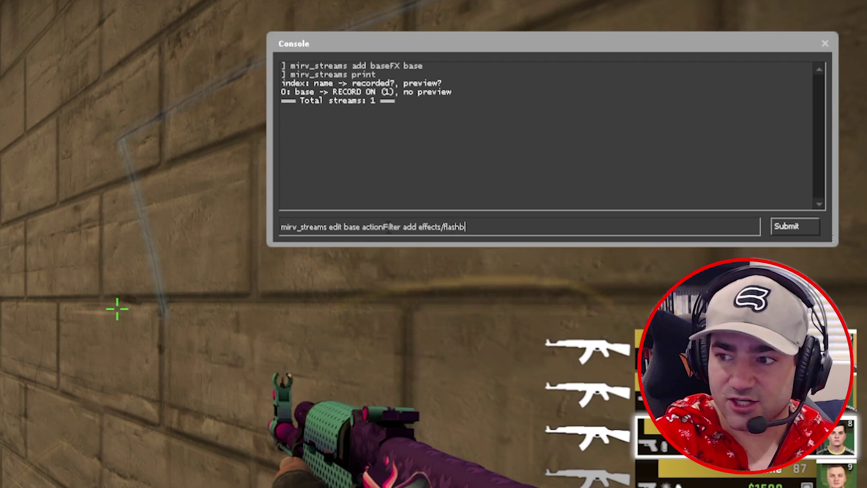
{"action": "type", "text": "ang noDraw"}
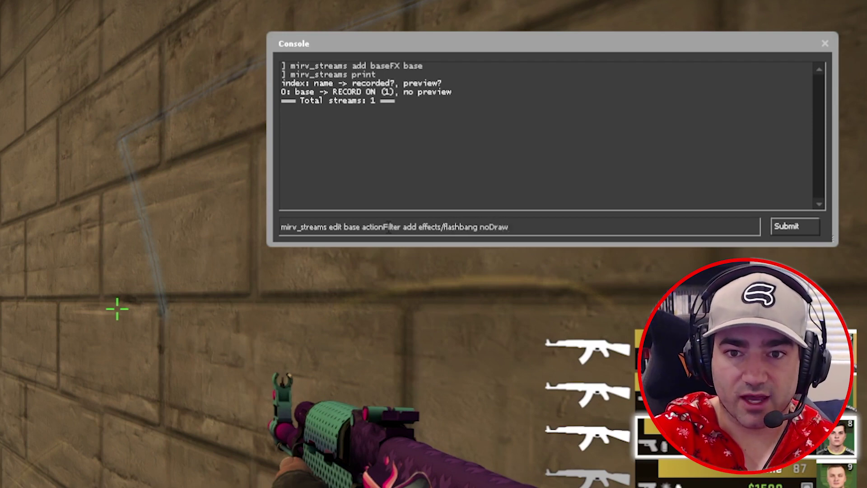
{"action": "key", "text": "Return"}
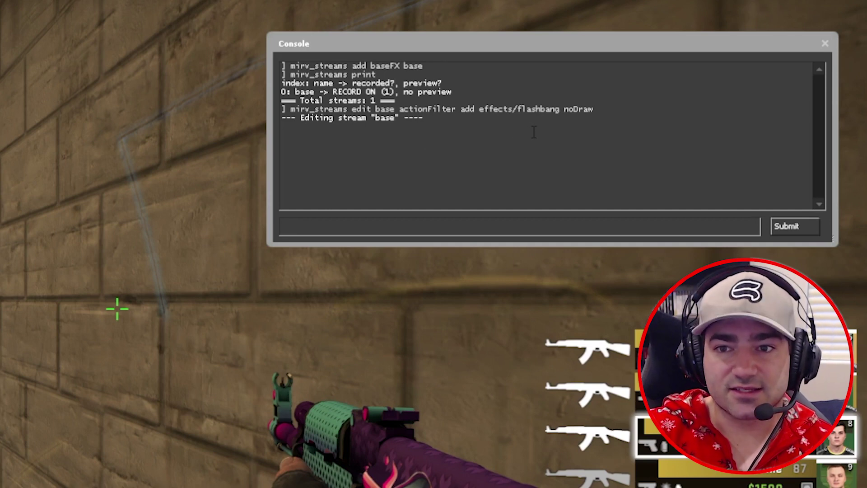
Step: Hide the white flashbang material too with the command mirv_streams edit base actionFilter add effects/flashbang_white noDraw
{"action": "left_click", "coordinate": [510, 220]}
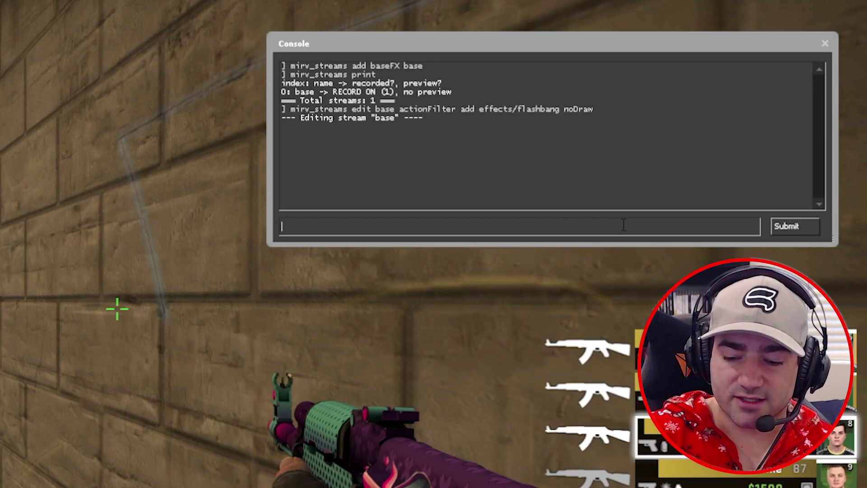
{"action": "key", "text": "Up"}
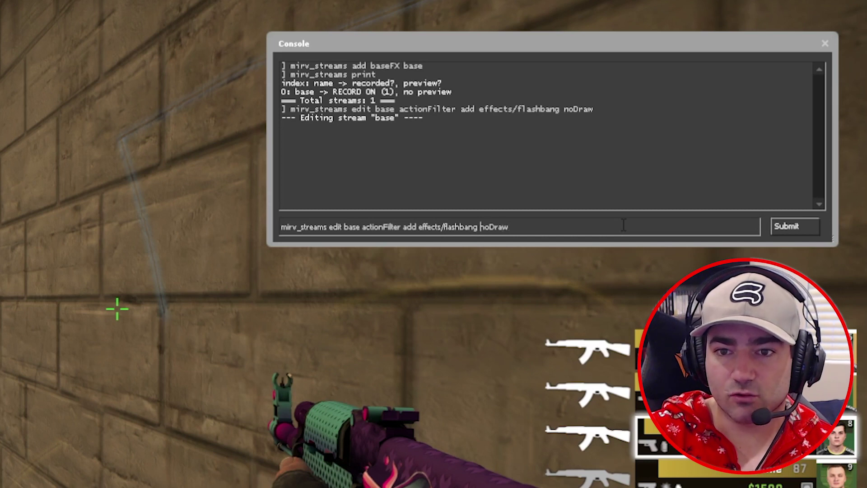
{"action": "key", "text": "ctrl+Left"}
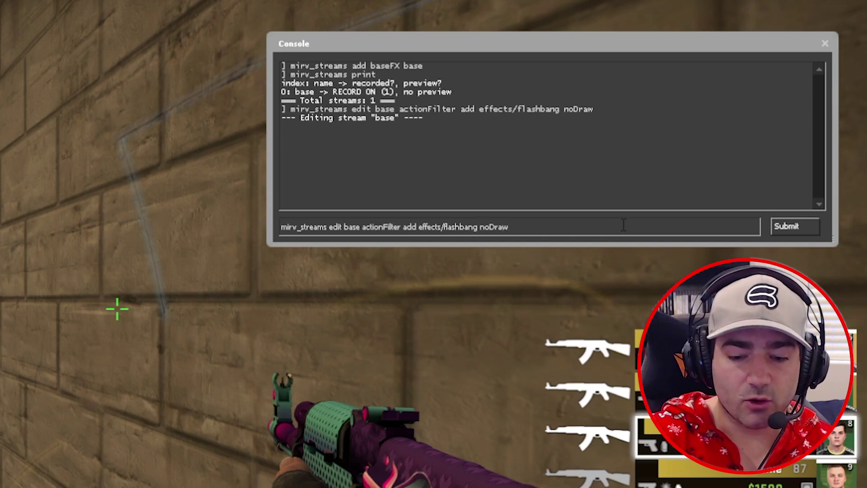
{"action": "type", "text": "_whiot"}
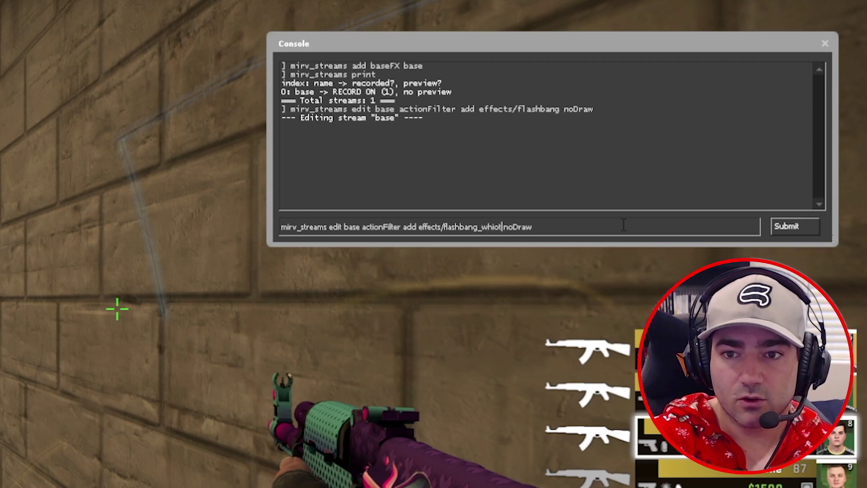
{"action": "type", "text": "e"}
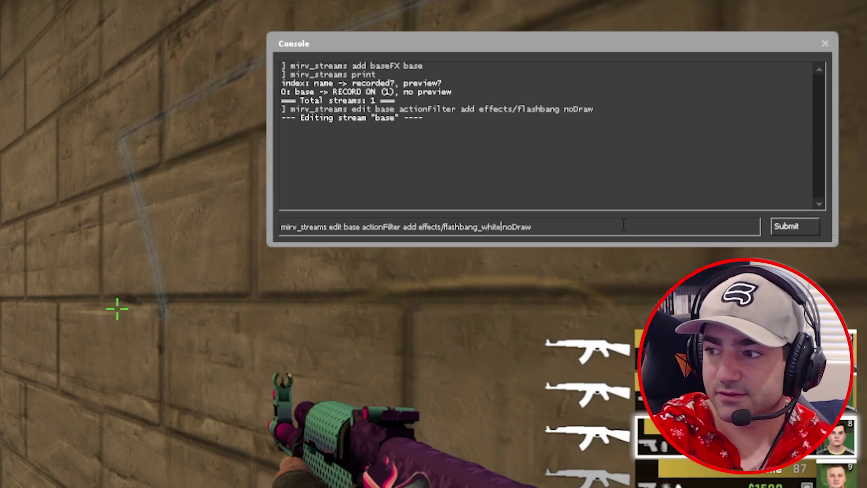
{"action": "key", "text": "Return"}
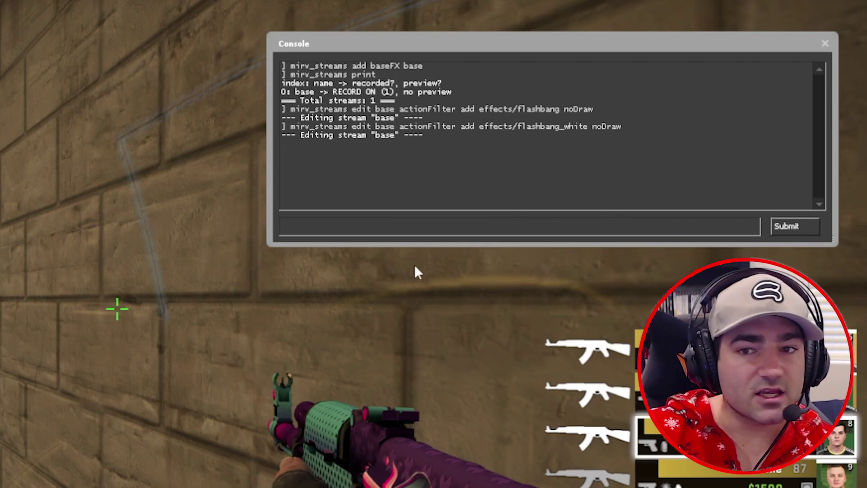
Step: Turn on the preview of the base stream with the command mirv_streams preview base
{"action": "type", "text": "mi"}
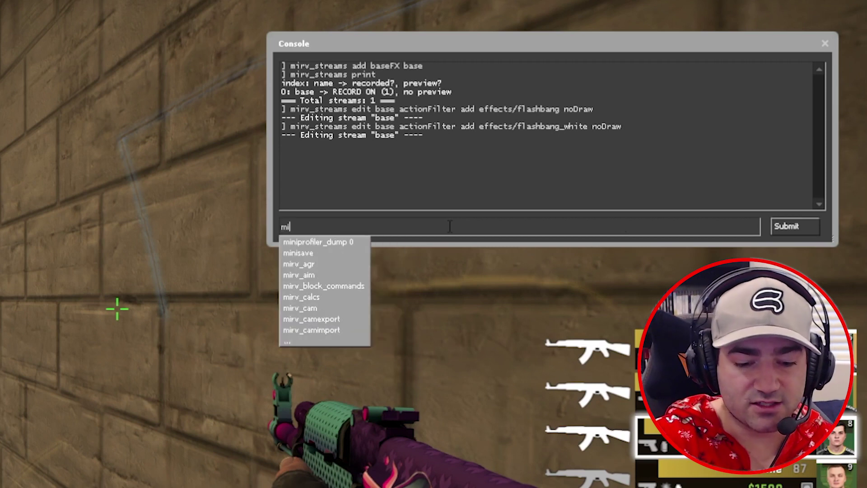
{"action": "type", "text": "rv_strea"}
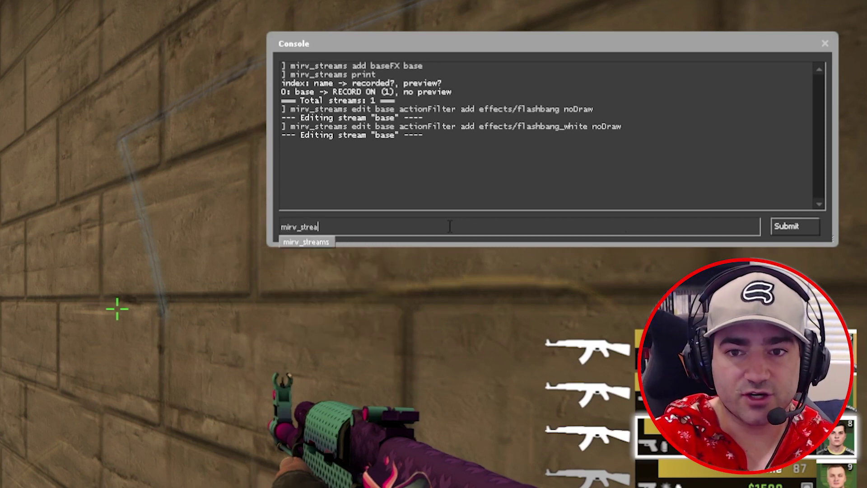
{"action": "type", "text": "ms preview base"}
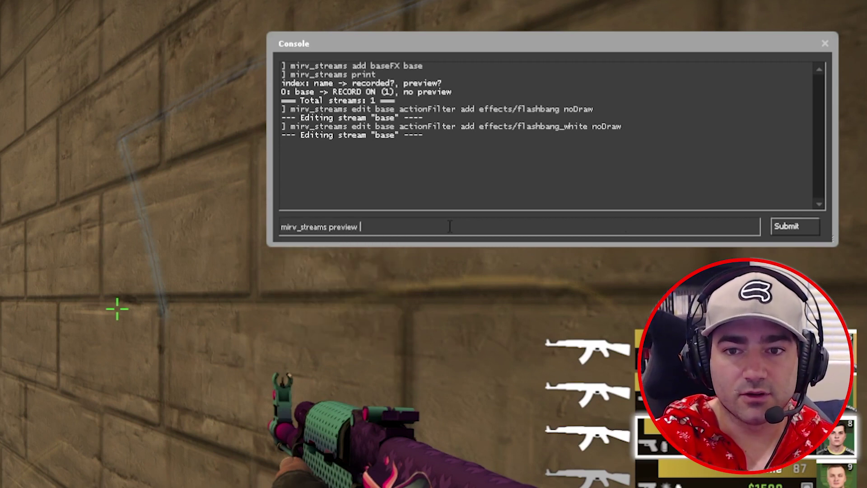
{"action": "key", "text": "Return"}
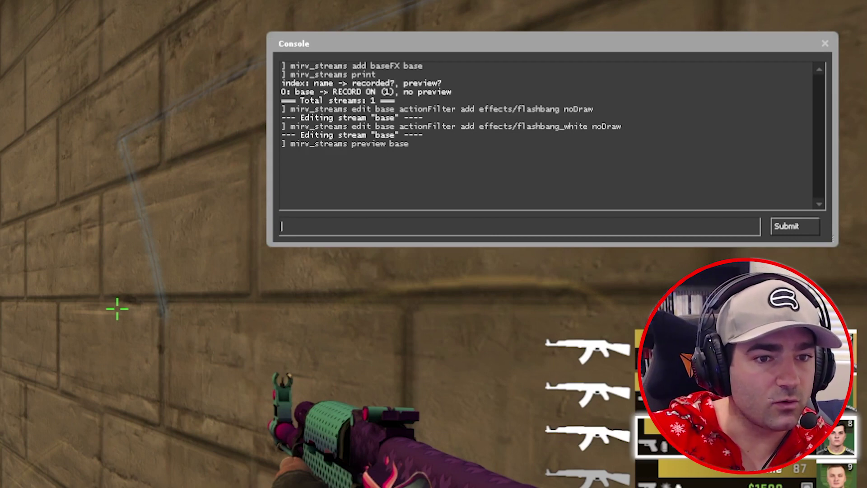
Step: Jump the demo to tick 123500 with the demo_gototick command
{"action": "type", "text": "demo_gototick "}
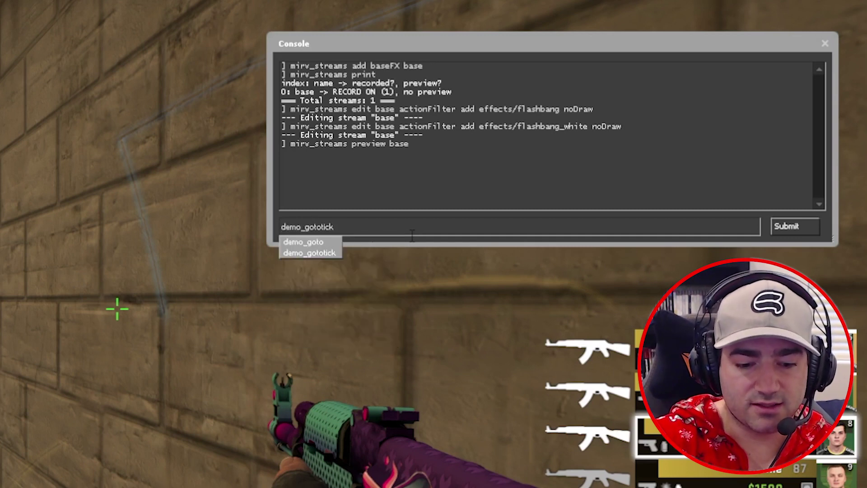
{"action": "type", "text": "12"}
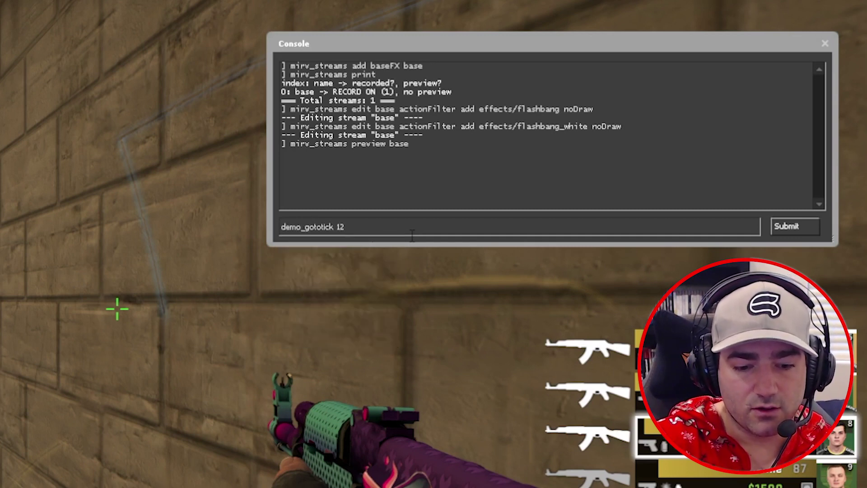
{"action": "type", "text": "3"}
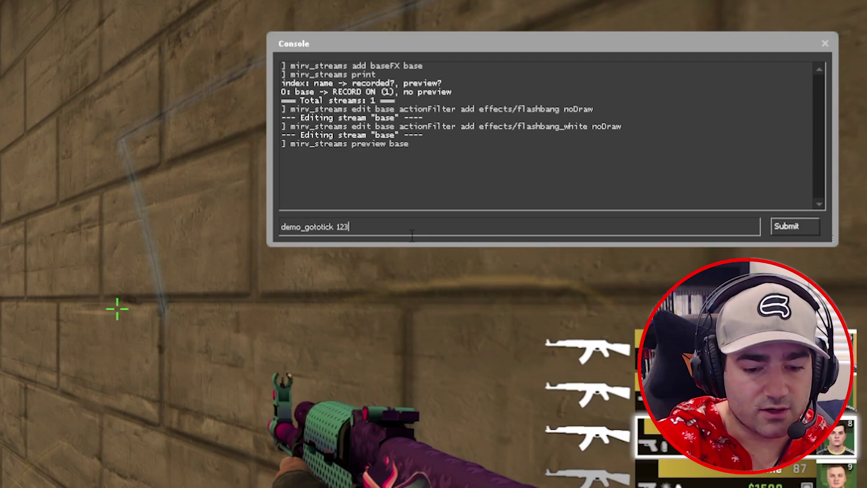
{"action": "type", "text": "500"}
{"action": "key", "text": "Return"}
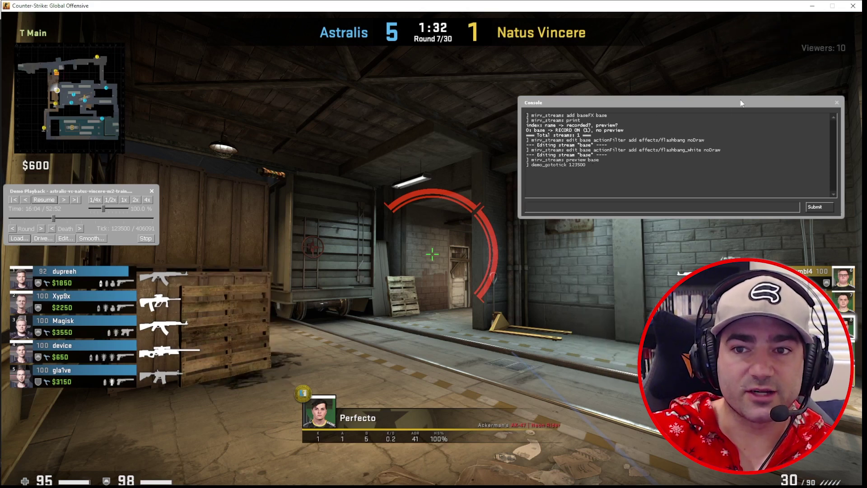
Step: Close the console and play the demo through the flashbang moment, pausing it at 16:08
{"action": "left_click_drag", "start_coordinate": [727, 103], "coordinate": [707, 112]}
{"action": "left_click", "coordinate": [816, 112]}
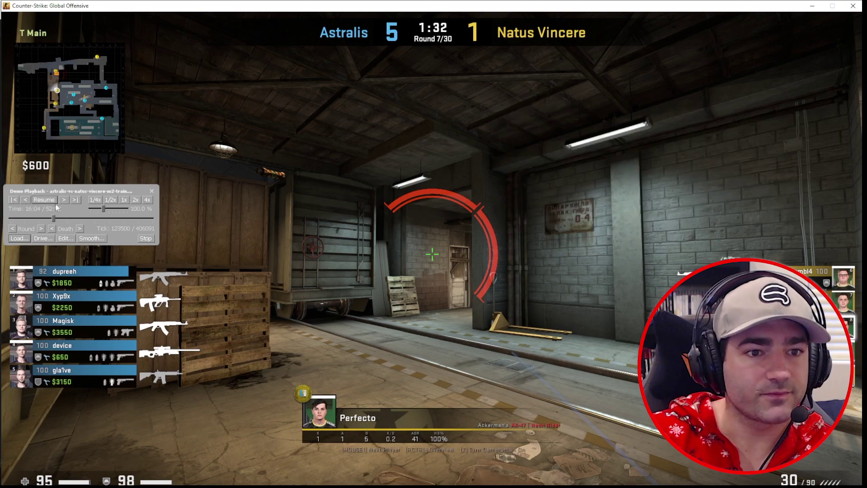
{"action": "left_click", "coordinate": [45, 199]}
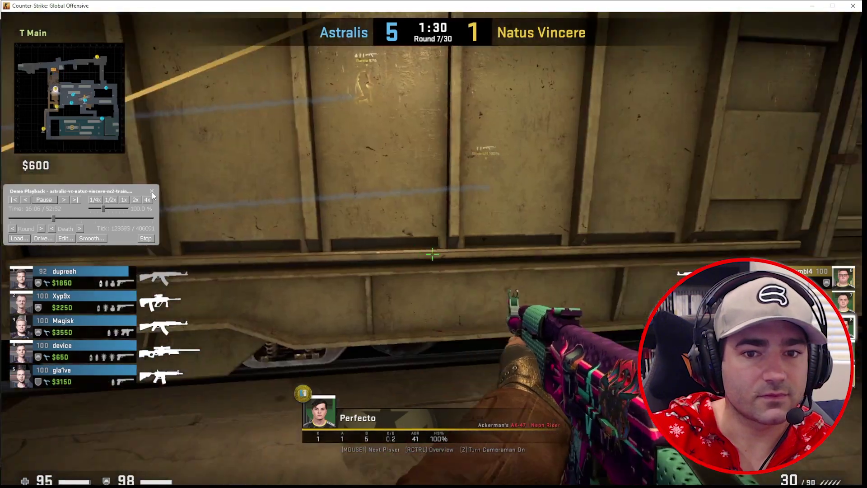
{"action": "left_click", "coordinate": [44, 200]}
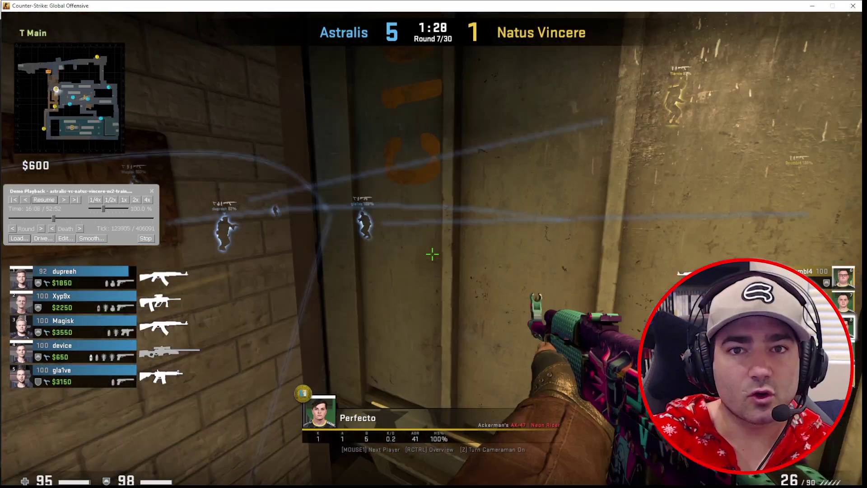